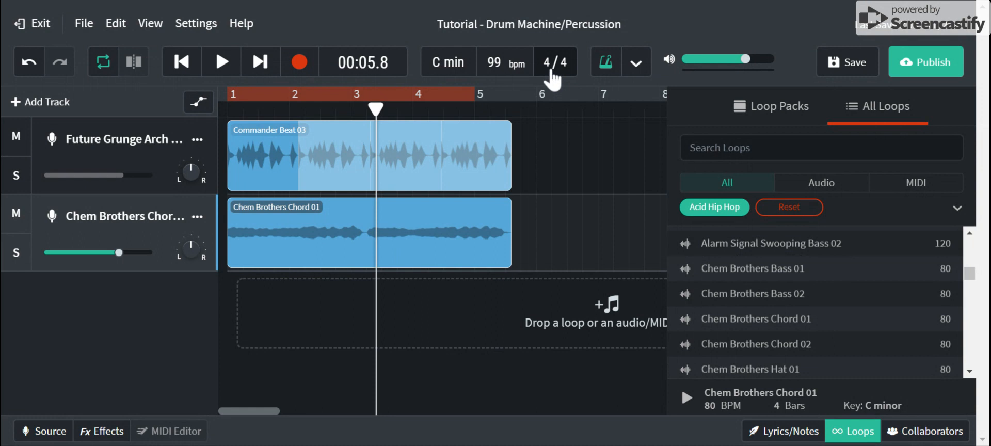
# Mute both tracks and play the project from the start to hear only the metronome.
pyautogui.click(604, 62)
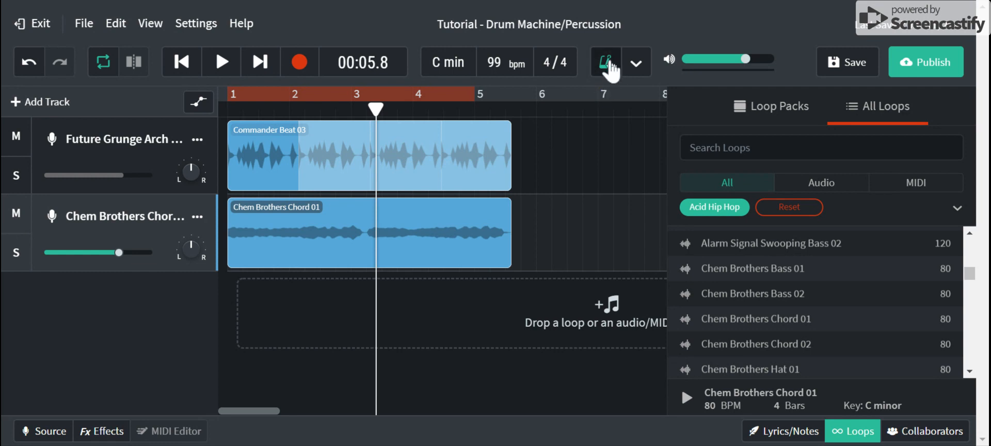
pyautogui.click(581, 158)
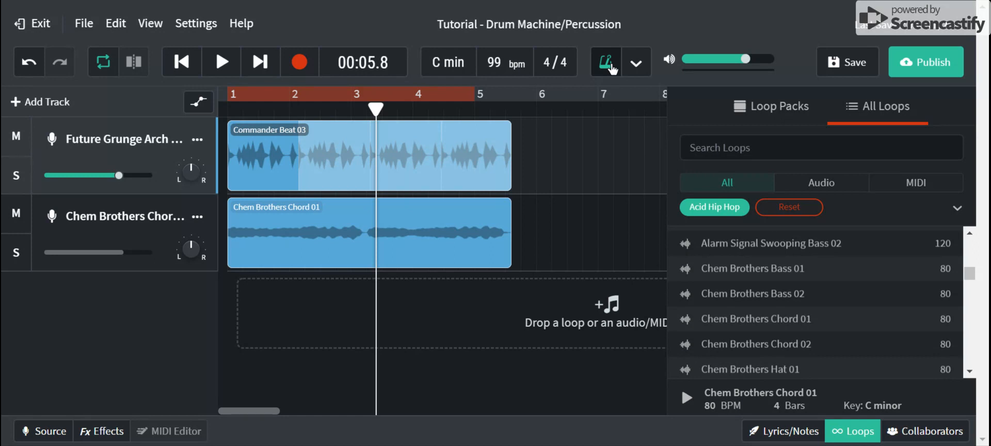
pyautogui.moveTo(543, 172); pyautogui.dragTo(282, 253)
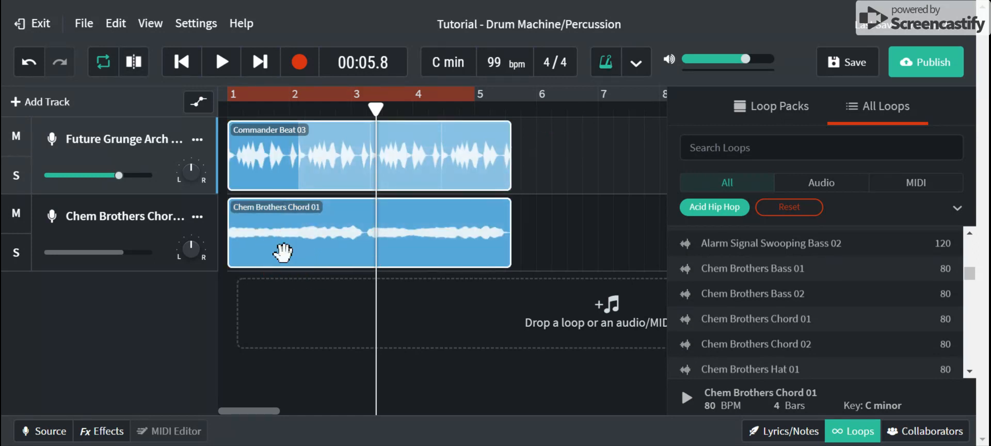
pyautogui.click(16, 137)
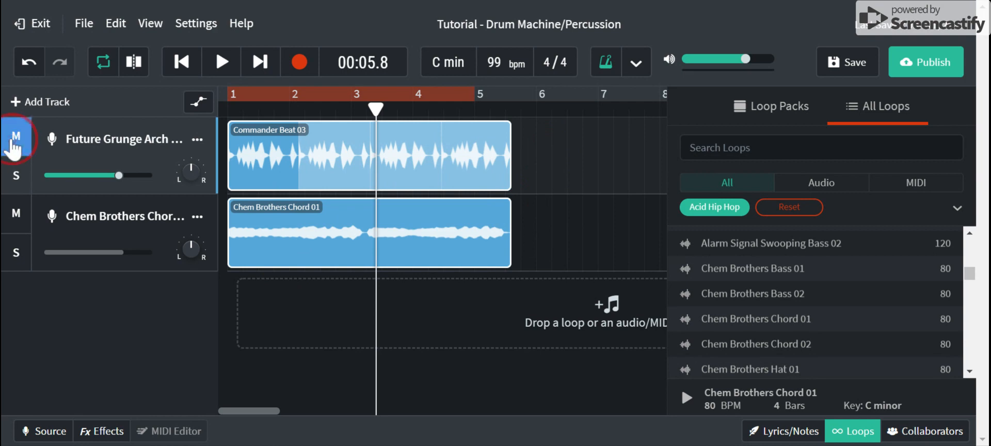
pyautogui.click(15, 202)
pyautogui.click(177, 63)
pyautogui.click(220, 63)
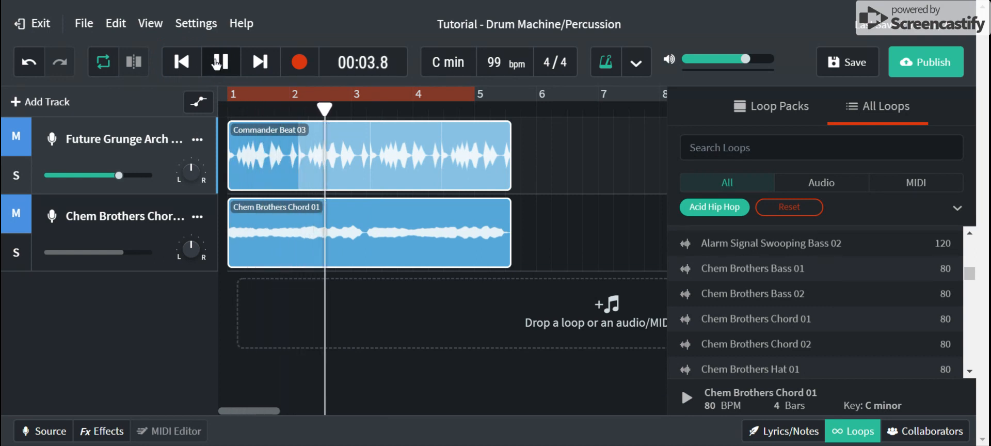
pyautogui.click(220, 62)
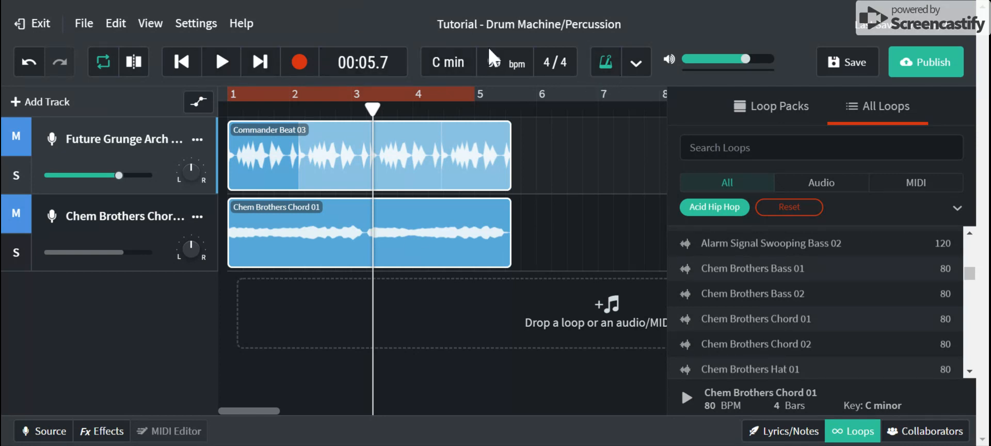
# Turn the metronome off and unmute both tracks.
pyautogui.click(600, 66)
pyautogui.click(11, 144)
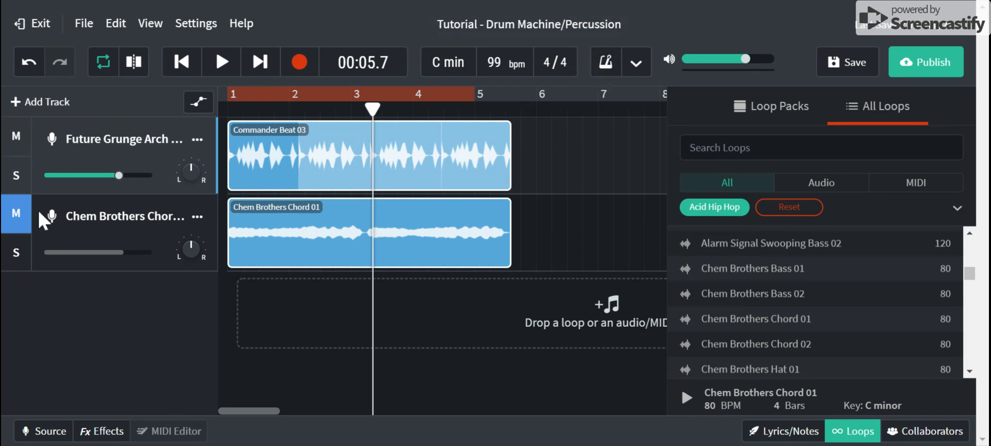
pyautogui.click(17, 219)
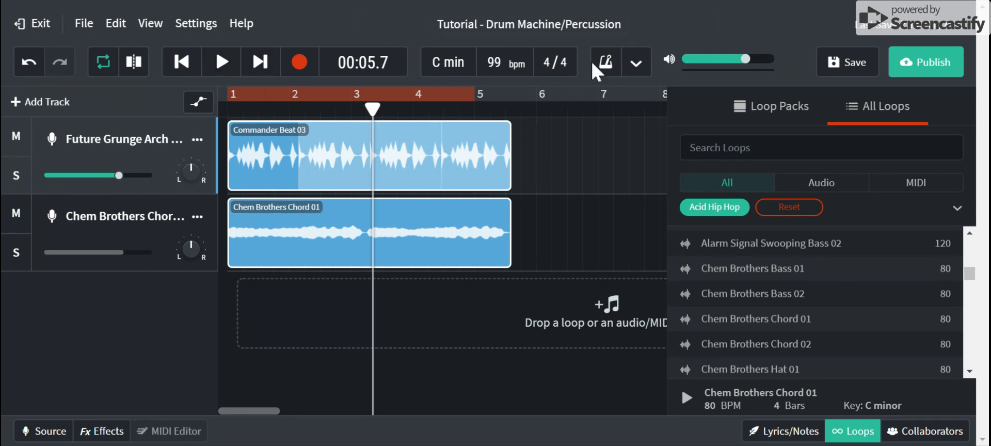
# Try to change the project tempo to 86 BPM with Tap Tempo, and cancel the audio stretching.
pyautogui.click(636, 63)
pyautogui.click(542, 152)
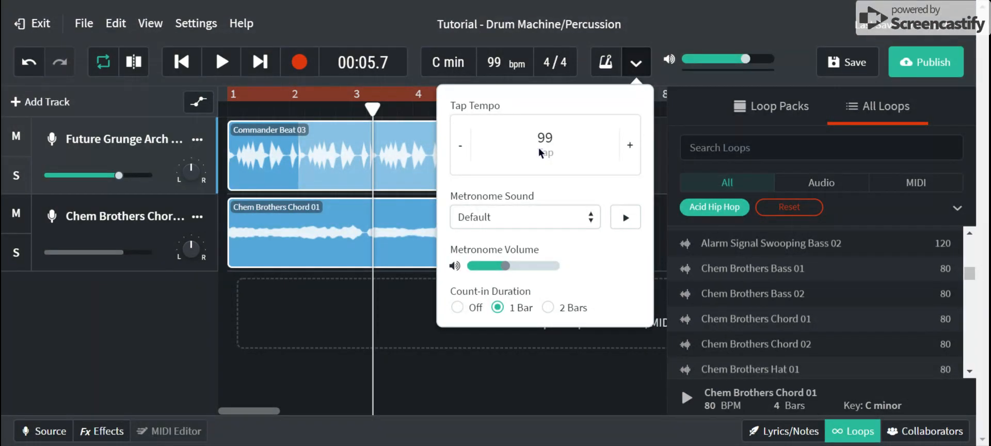
pyautogui.click(537, 149)
pyautogui.click(551, 136)
pyautogui.click(539, 165)
pyautogui.click(543, 155)
pyautogui.click(549, 146)
pyautogui.click(549, 147)
pyautogui.click(549, 147)
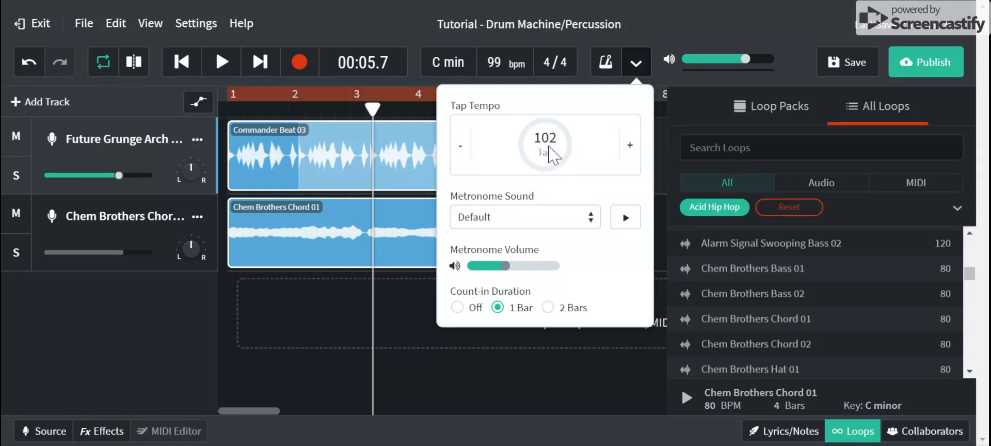
pyautogui.click(549, 146)
pyautogui.click(549, 146)
pyautogui.click(549, 146)
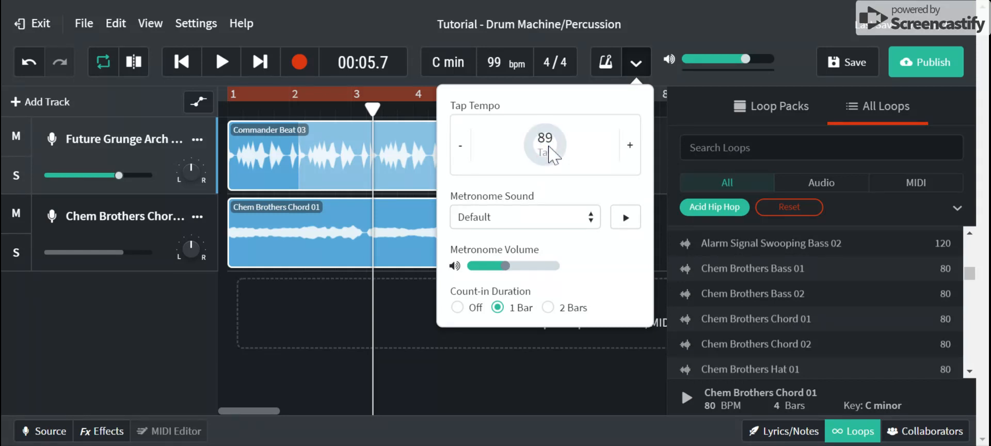
pyautogui.click(549, 147)
pyautogui.click(550, 146)
pyautogui.click(549, 146)
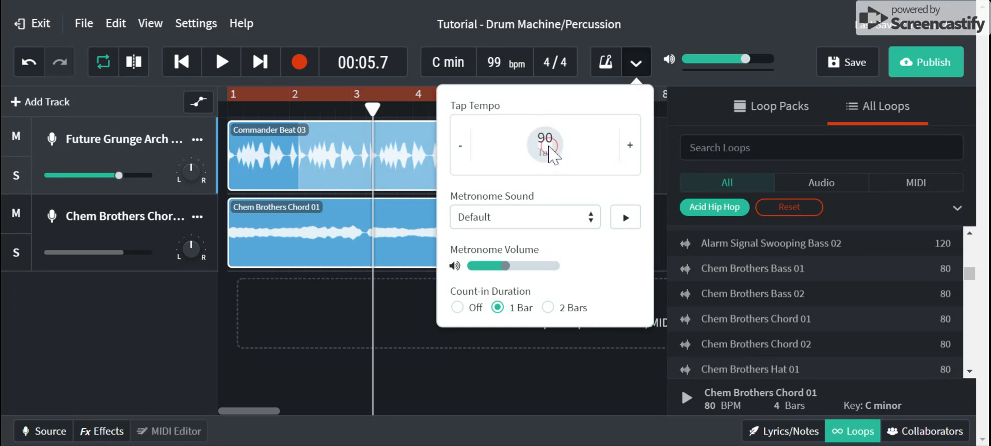
pyautogui.click(549, 147)
pyautogui.click(549, 146)
pyautogui.click(553, 141)
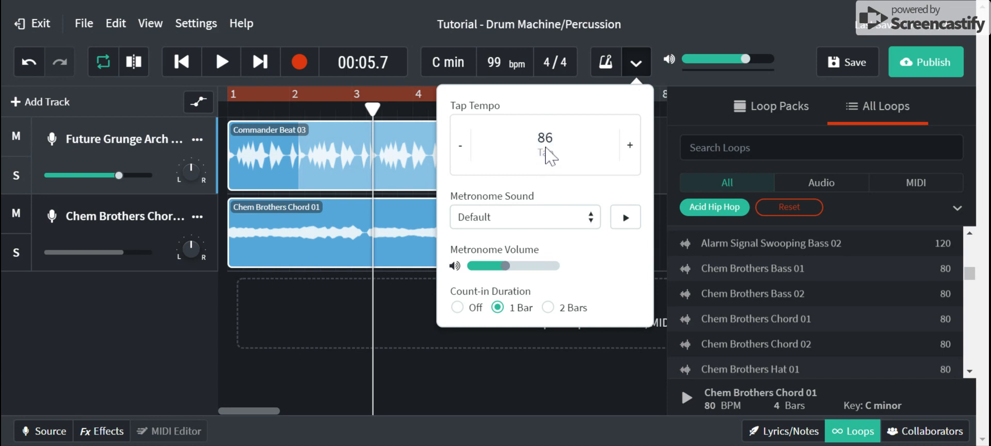
pyautogui.click(546, 142)
pyautogui.click(547, 145)
pyautogui.click(588, 221)
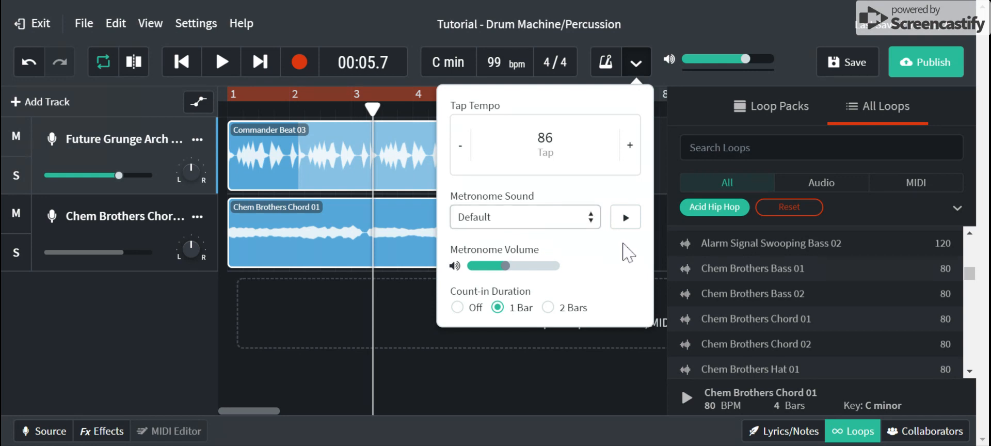
pyautogui.moveTo(505, 267)
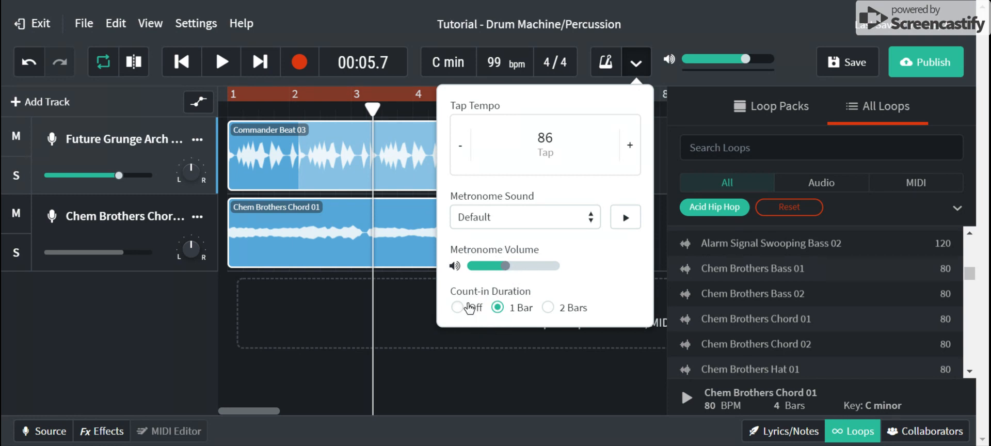
pyautogui.click(640, 72)
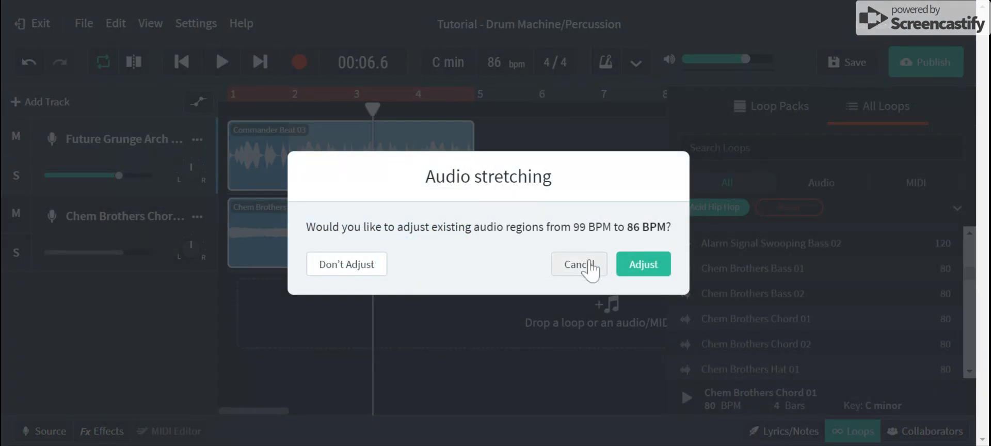
pyautogui.click(580, 265)
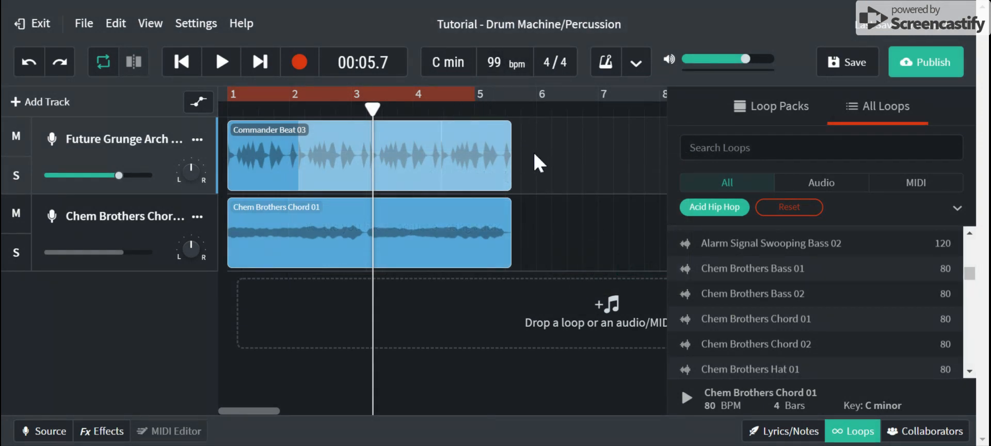
# Mute both the Future Grunge Arch and the Chem Brothers Chord tracks.
pyautogui.click(635, 62)
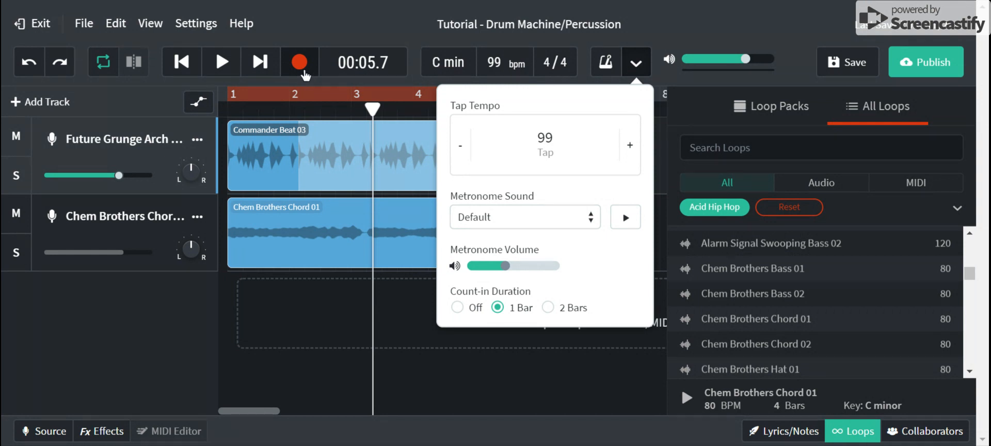
pyautogui.click(18, 147)
pyautogui.click(17, 214)
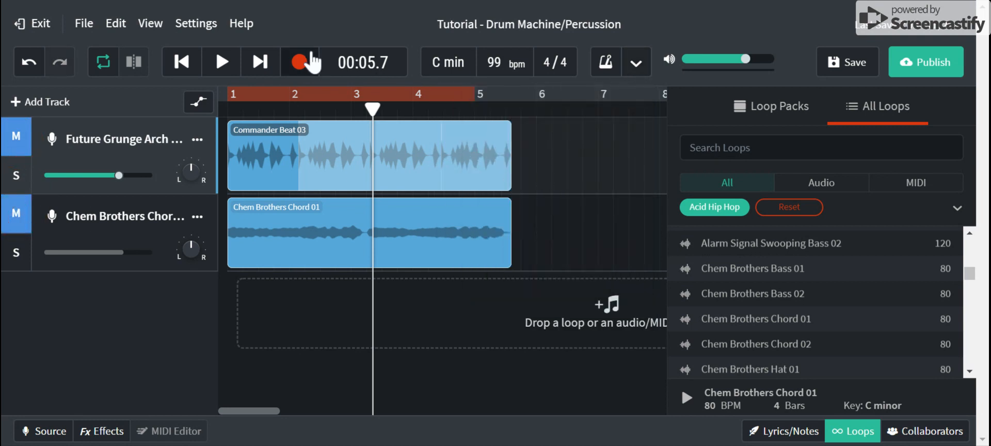
# Record a test take on the first track from the start with the count-in off, and undo it.
pyautogui.click(634, 64)
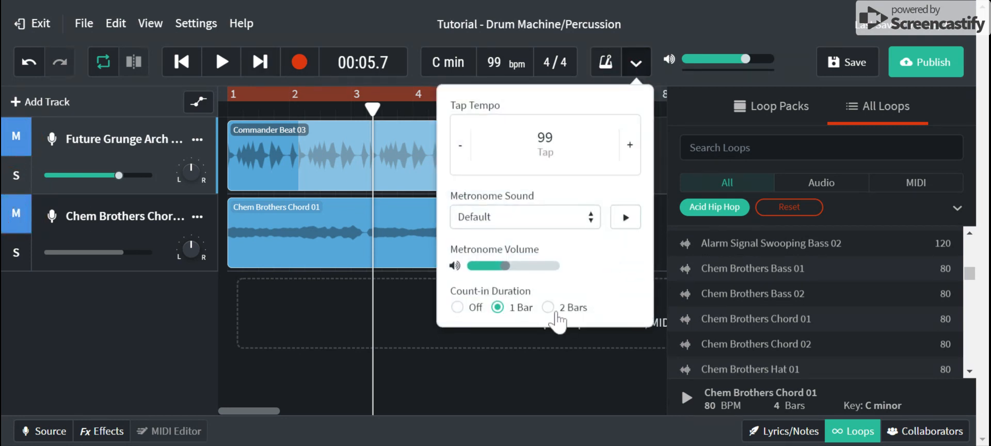
pyautogui.click(457, 308)
pyautogui.click(186, 63)
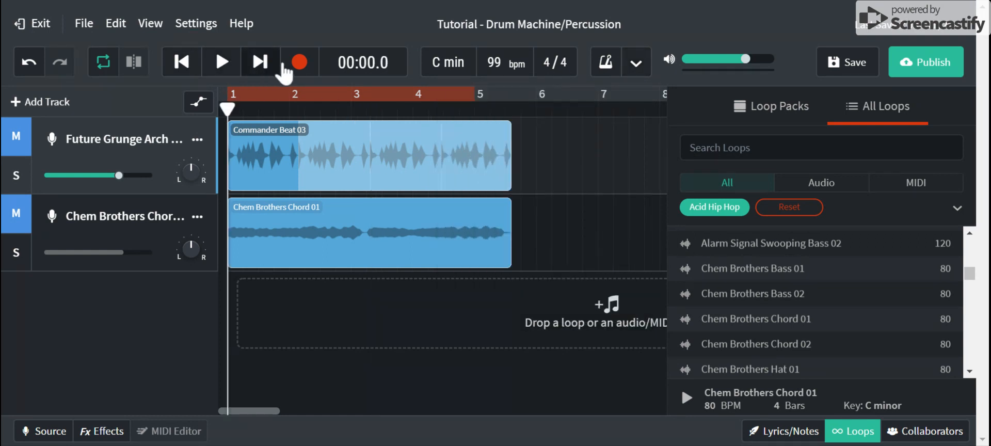
pyautogui.click(299, 63)
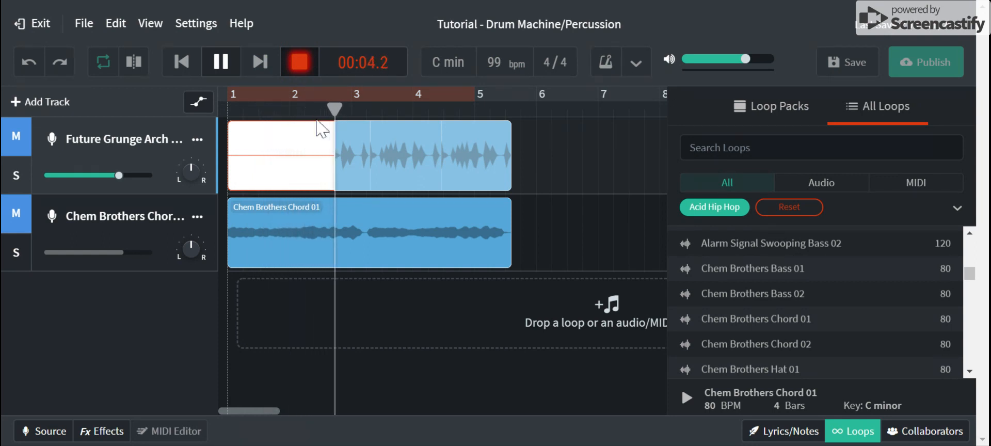
pyautogui.click(295, 69)
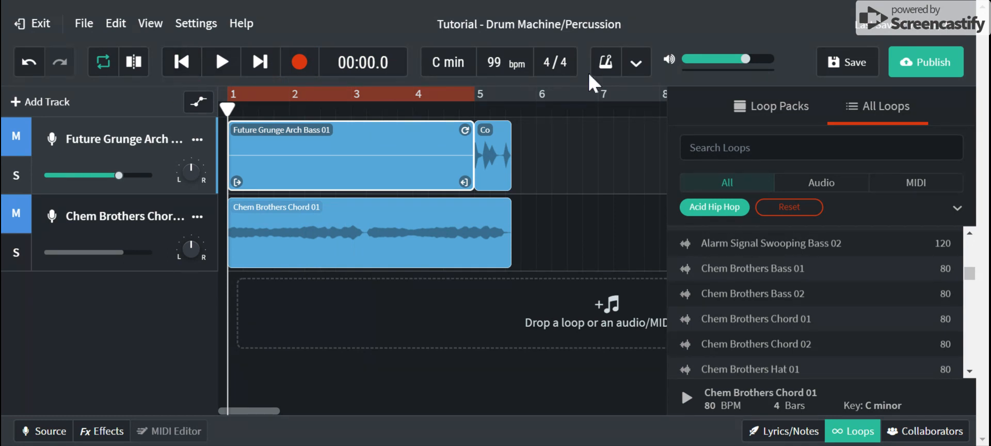
pyautogui.click(21, 63)
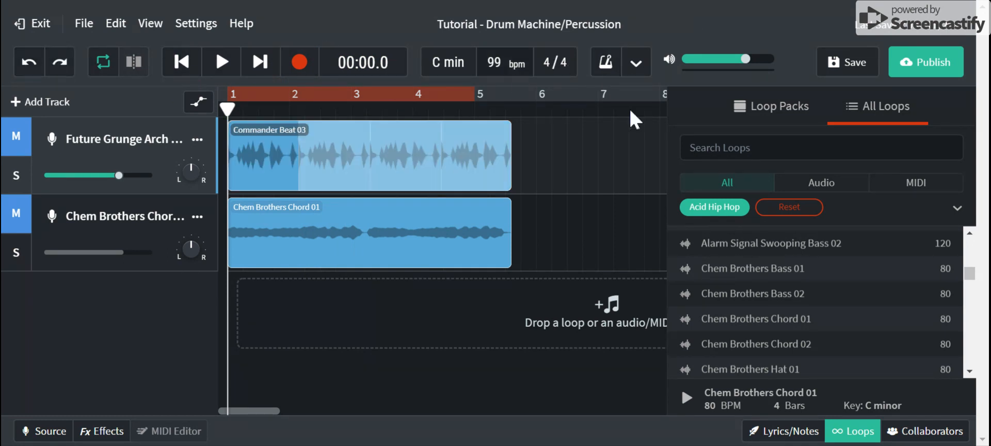
# Set the count-in duration to 1 bar and record a test take on the first track from the start.
pyautogui.click(637, 69)
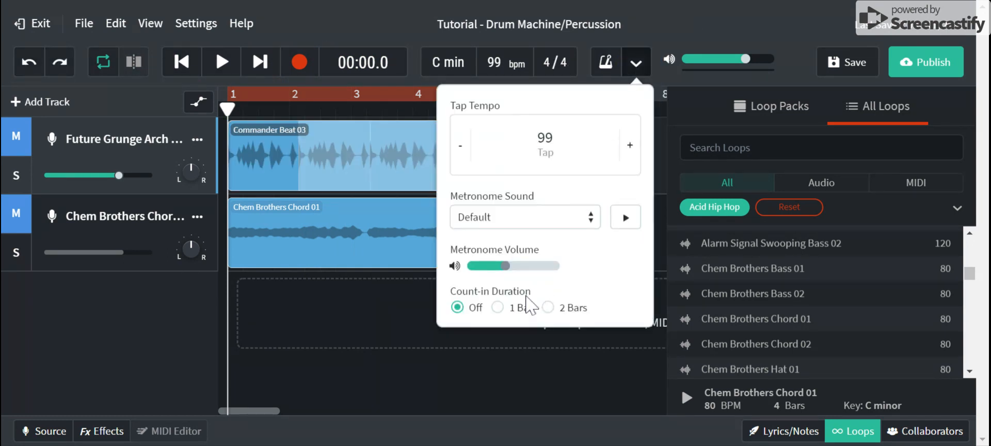
pyautogui.click(497, 308)
pyautogui.click(640, 72)
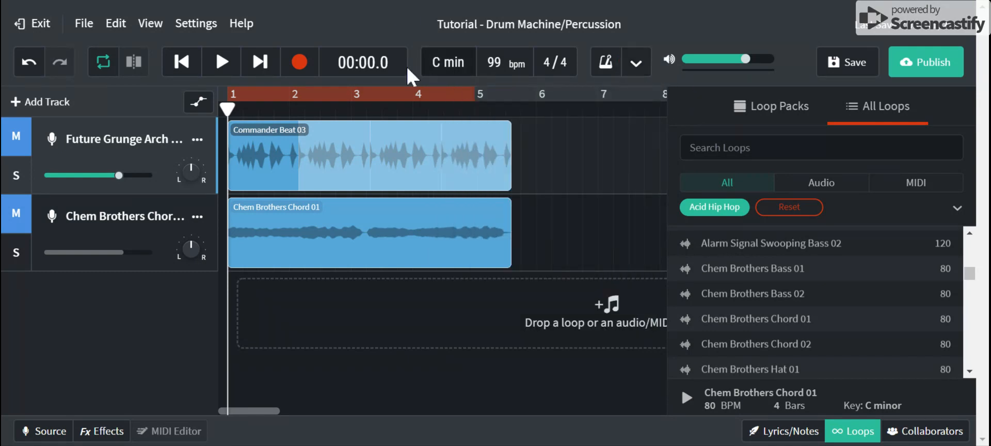
pyautogui.click(308, 66)
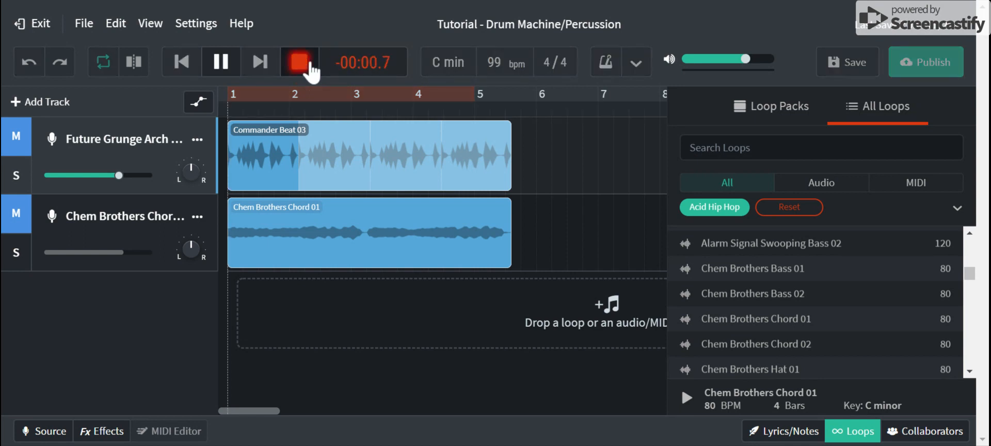
pyautogui.click(298, 63)
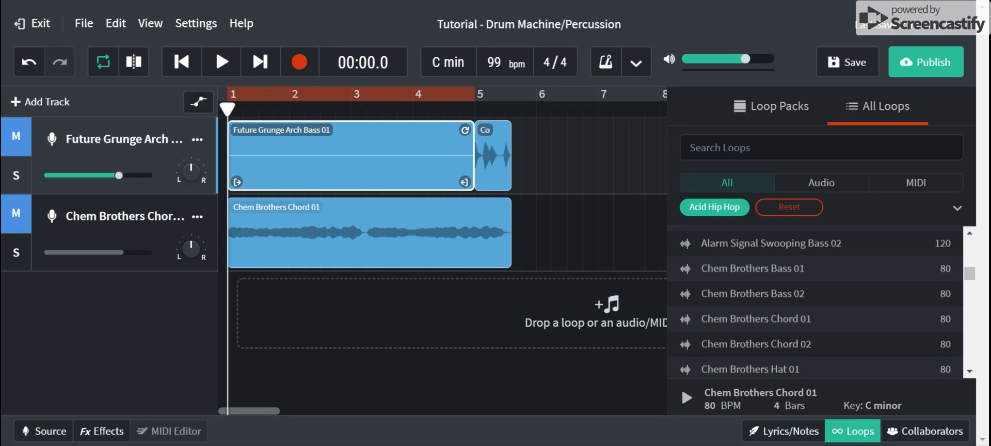
# Raise the metronome volume slightly and undo the test recording on the first track.
pyautogui.click(638, 62)
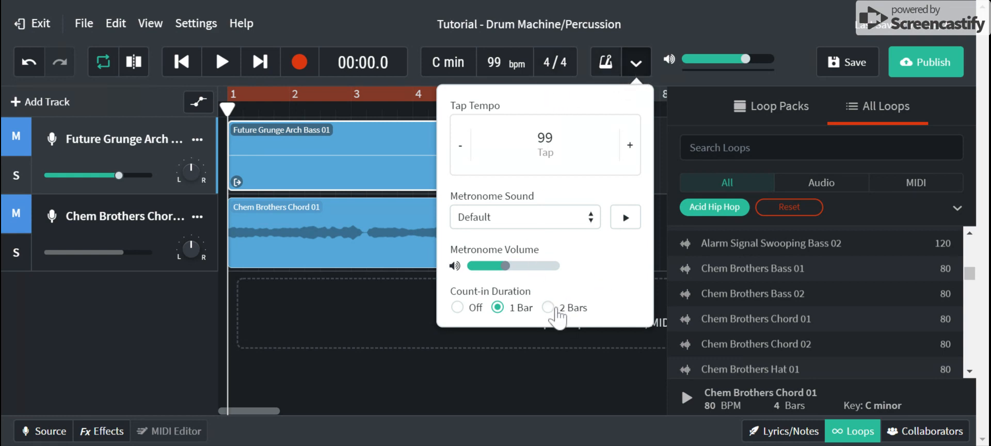
pyautogui.moveTo(504, 265)
pyautogui.moveTo(504, 265); pyautogui.dragTo(518, 265)
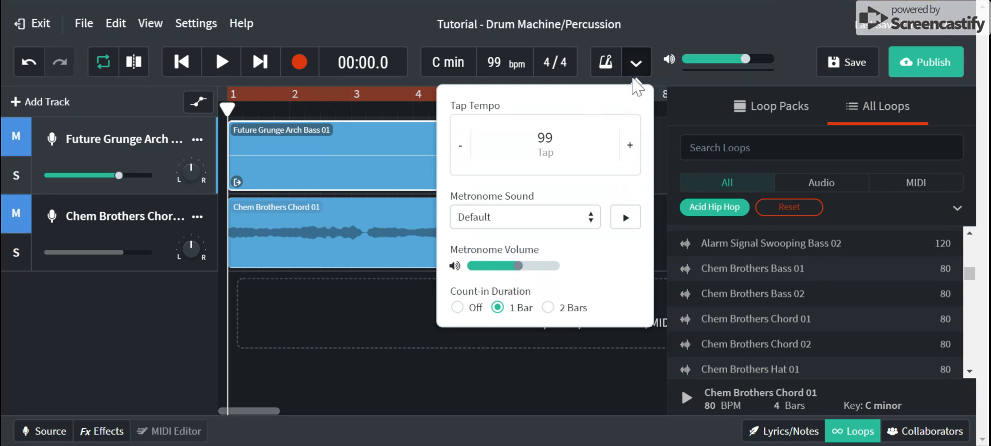
pyautogui.click(636, 71)
pyautogui.click(31, 62)
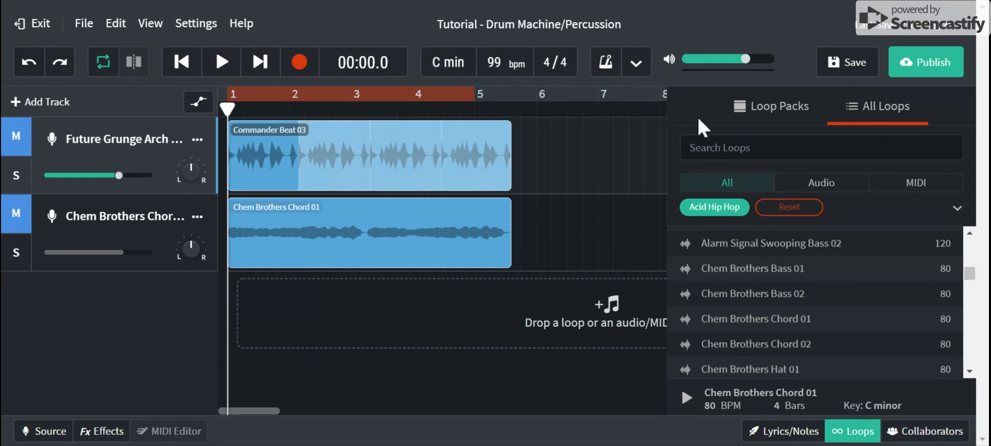
# Hide the loops browser and raise the project's master volume slightly.
pyautogui.click(854, 436)
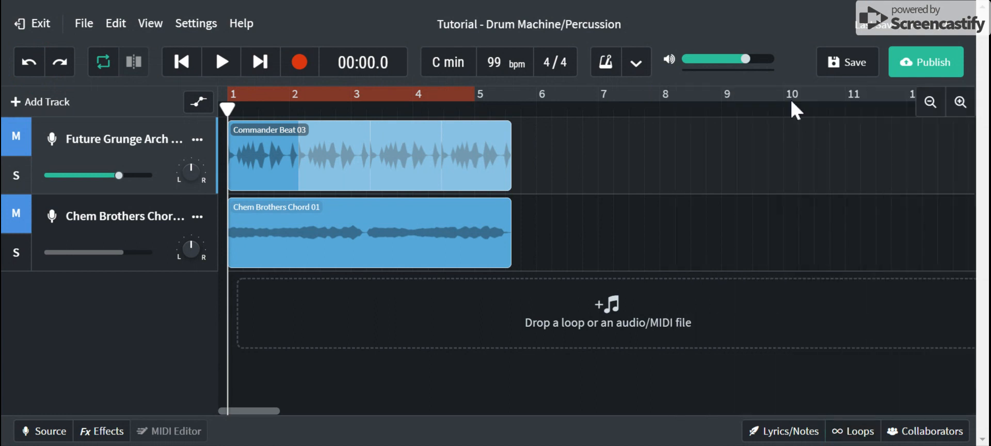
pyautogui.moveTo(694, 66)
pyautogui.click(817, 205)
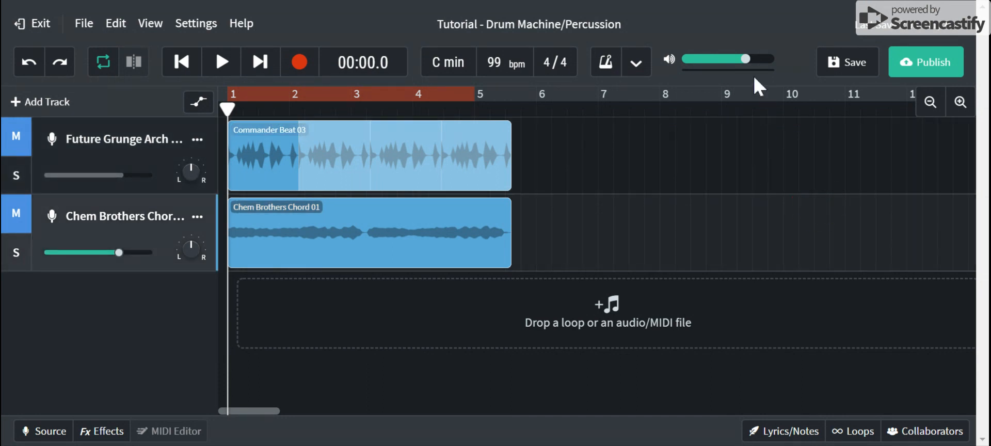
pyautogui.moveTo(748, 66)
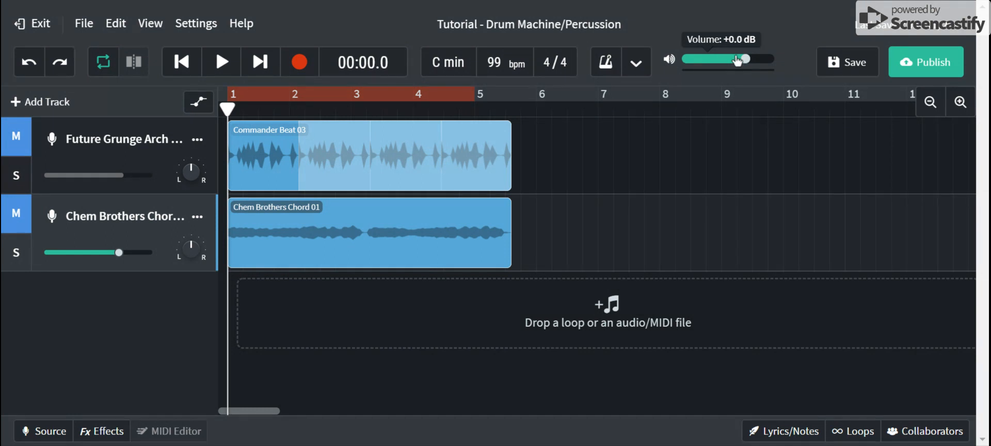
pyautogui.moveTo(738, 61); pyautogui.dragTo(758, 72)
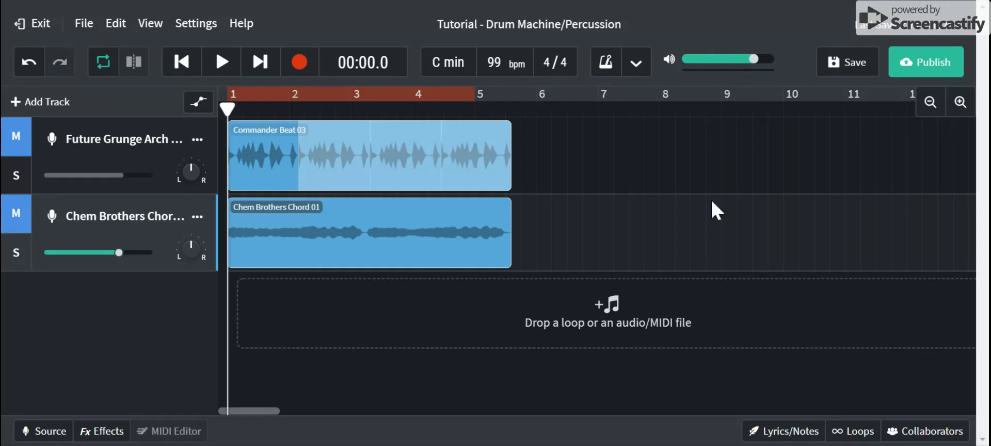
# Lower the project's master volume slightly and reduce the volume of the Future Grunge Arch track slightly.
pyautogui.moveTo(753, 60); pyautogui.dragTo(745, 59)
pyautogui.moveTo(745, 65)
pyautogui.moveTo(118, 185)
pyautogui.moveTo(114, 175)
pyautogui.mouseDown()
pyautogui.moveTo(122, 176)
pyautogui.moveTo(111, 176)
pyautogui.mouseUp()
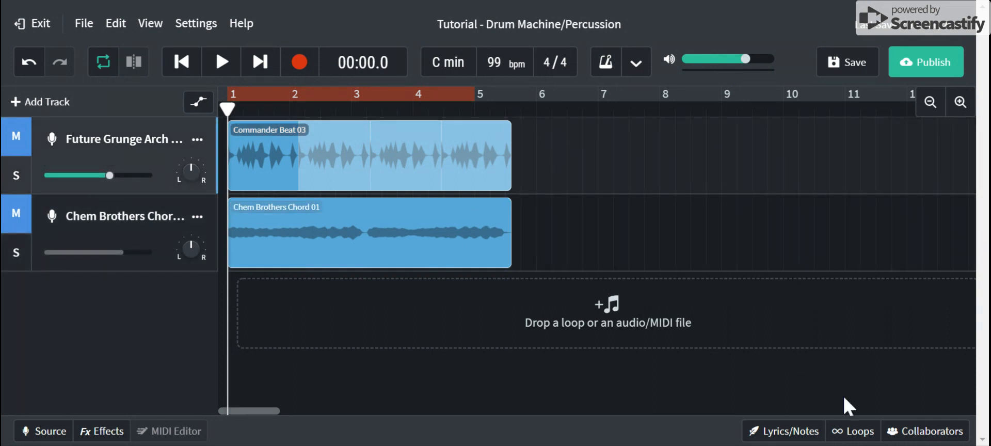
# Save the project and unmute both tracks.
pyautogui.click(854, 62)
pyautogui.click(16, 137)
pyautogui.click(14, 212)
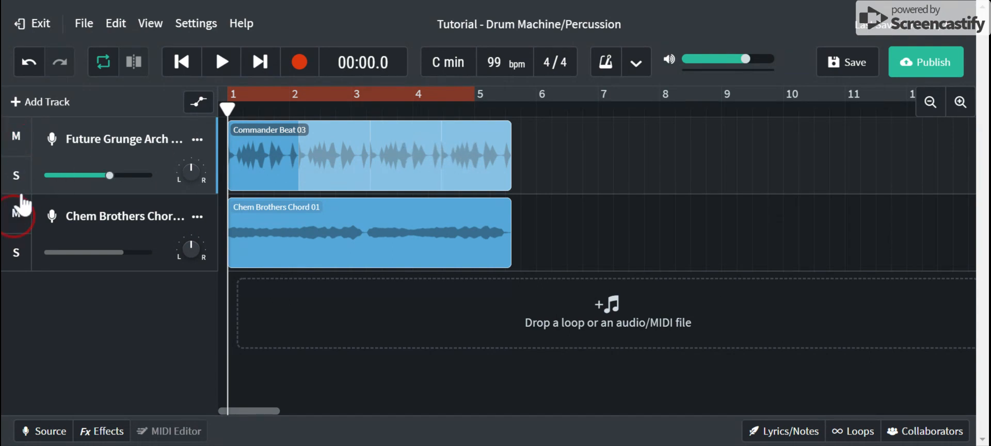
# Try out muting the first track and soloing both tracks.
pyautogui.click(19, 140)
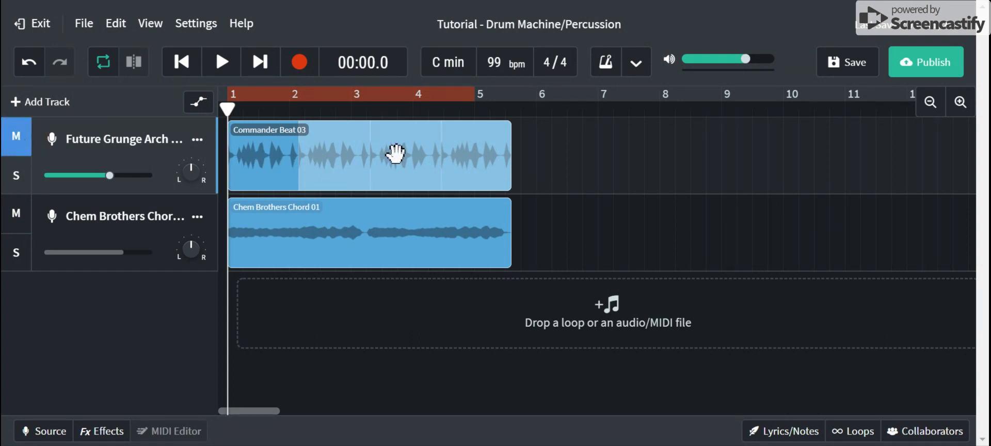
pyautogui.click(17, 175)
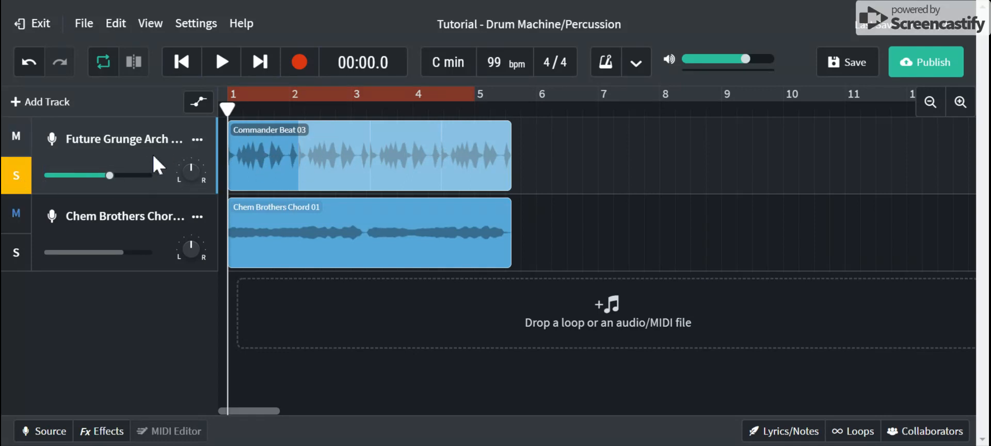
pyautogui.click(17, 252)
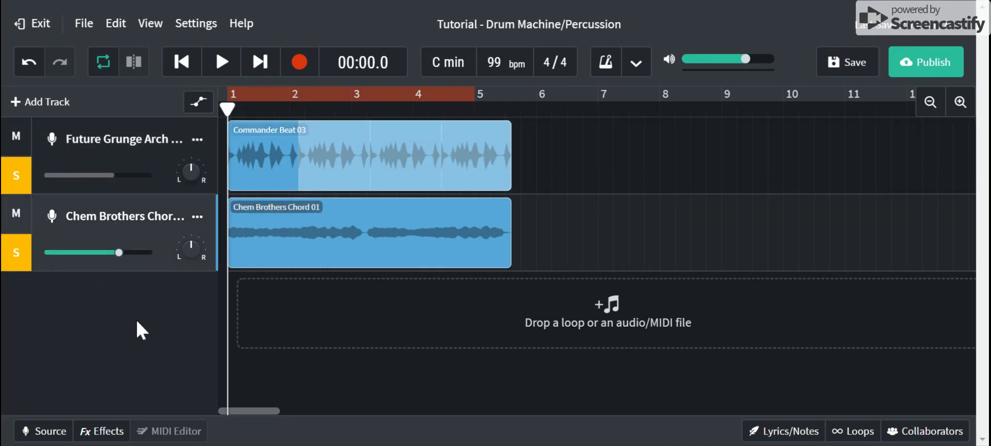
# Toggle mute on the two soloed tracks and clear all mutes and solos.
pyautogui.click(16, 135)
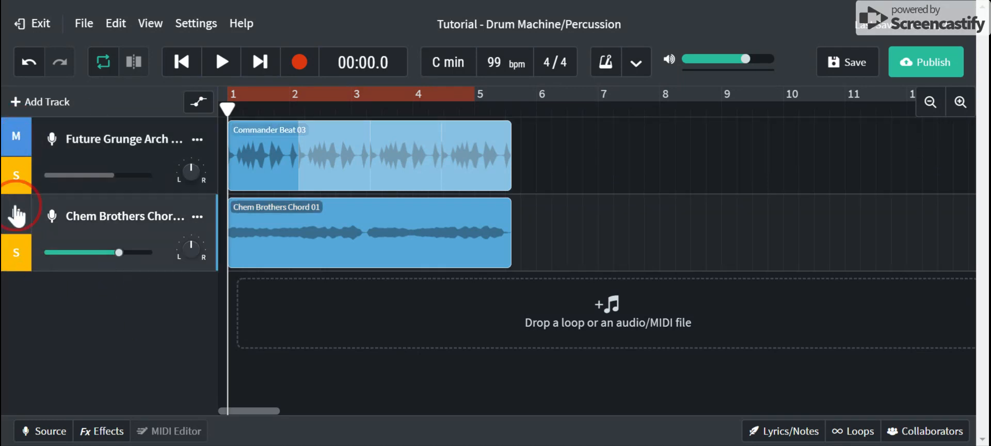
pyautogui.click(17, 213)
pyautogui.click(14, 138)
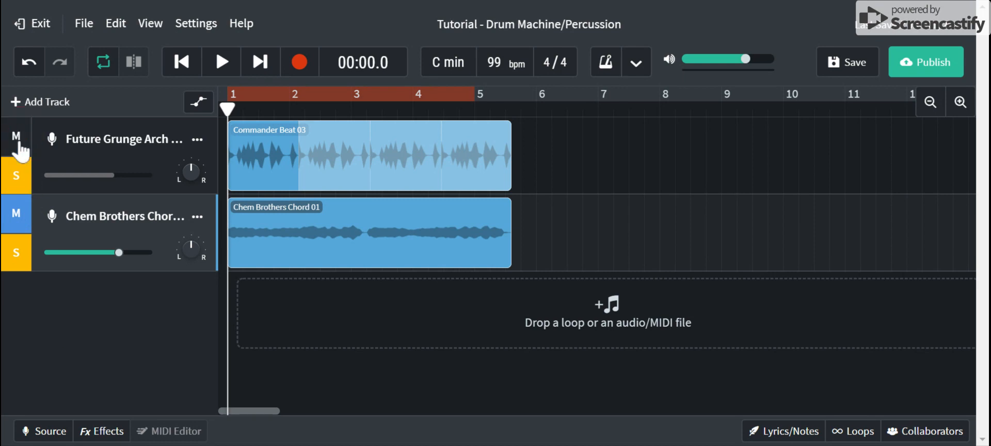
pyautogui.click(16, 173)
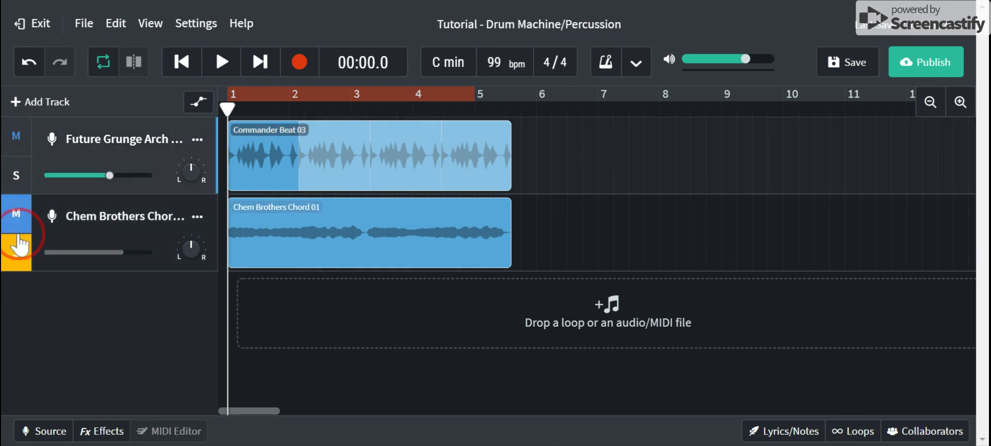
pyautogui.click(17, 253)
pyautogui.click(16, 213)
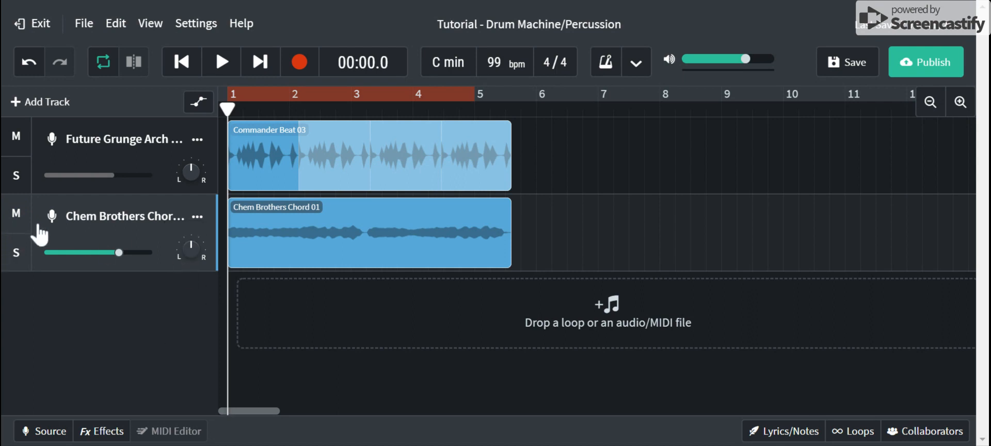
# Pan the first track to the left and play the project from the start.
pyautogui.moveTo(193, 182)
pyautogui.moveTo(196, 178); pyautogui.dragTo(199, 274)
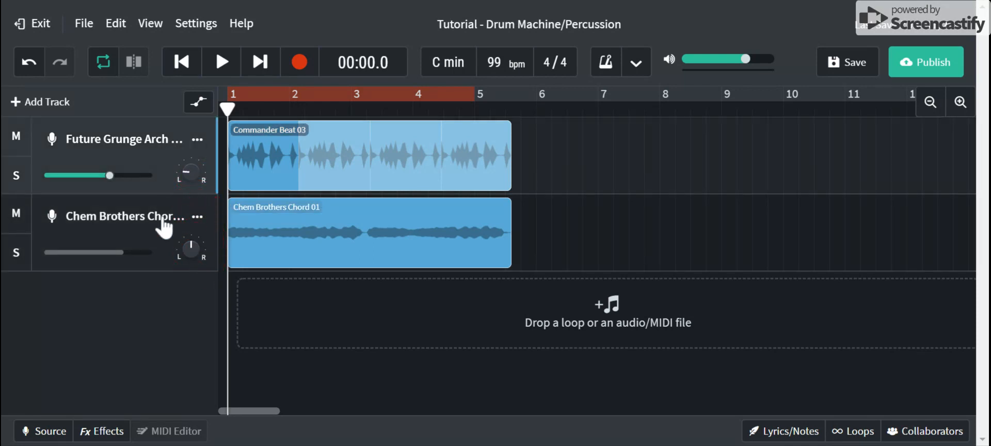
pyautogui.click(222, 62)
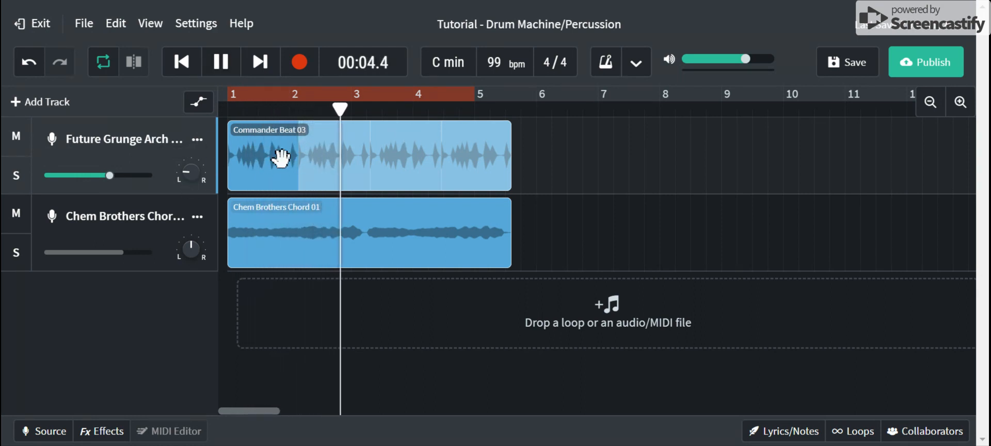
# Sweep the first track's pan during playback, return it to centre and pause the project.
pyautogui.click(192, 178)
pyautogui.moveTo(192, 178); pyautogui.dragTo(174, 0)
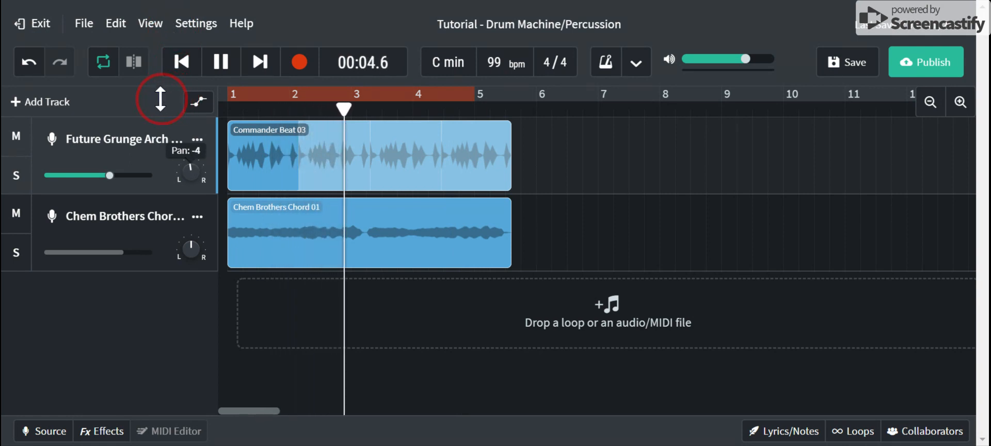
pyautogui.moveTo(189, 170); pyautogui.dragTo(189, 155)
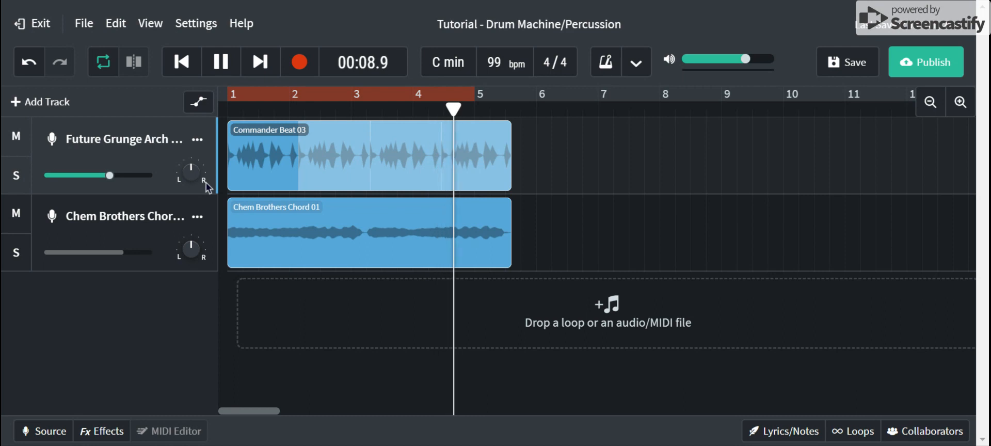
pyautogui.click(220, 64)
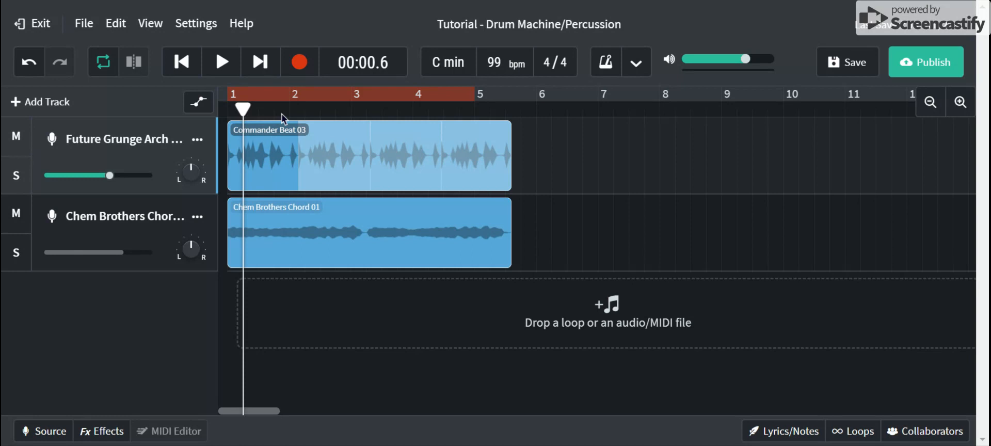
# Rename the first track as "drum loop".
pyautogui.moveTo(188, 187)
pyautogui.click(196, 140)
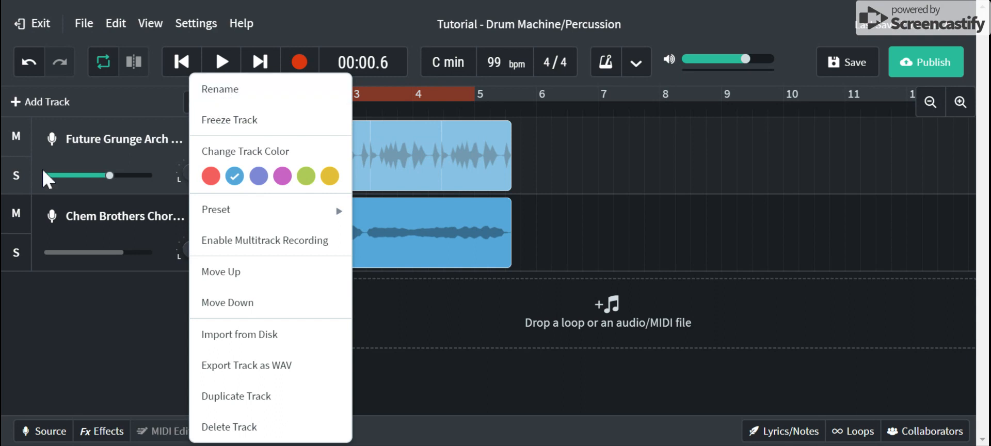
pyautogui.click(219, 88)
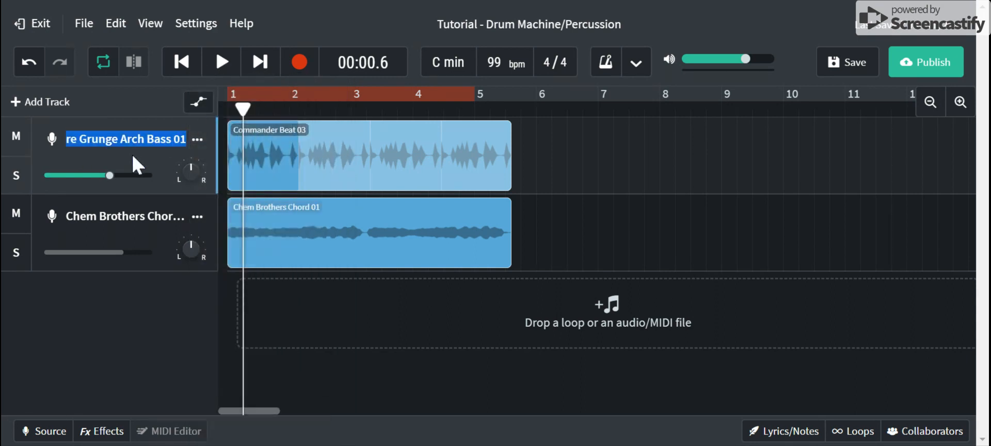
pyautogui.write('drum loop')
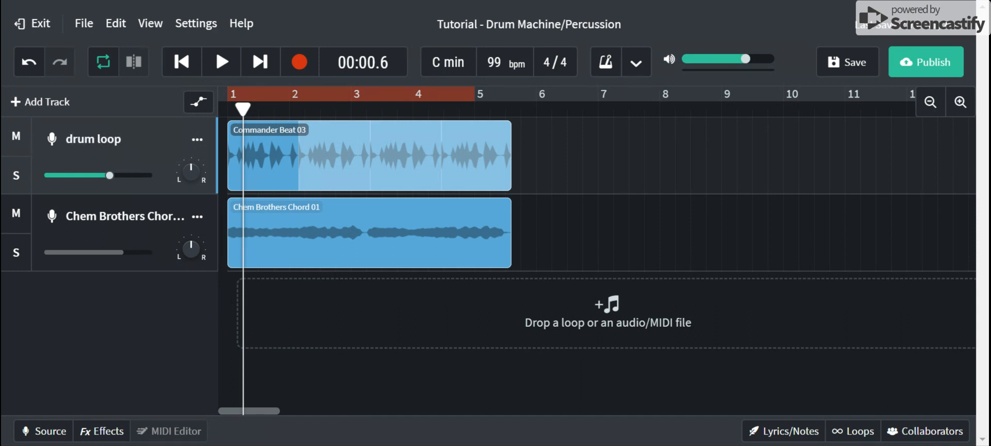
# Look through the effect presets available for the drum loop track.
pyautogui.click(197, 141)
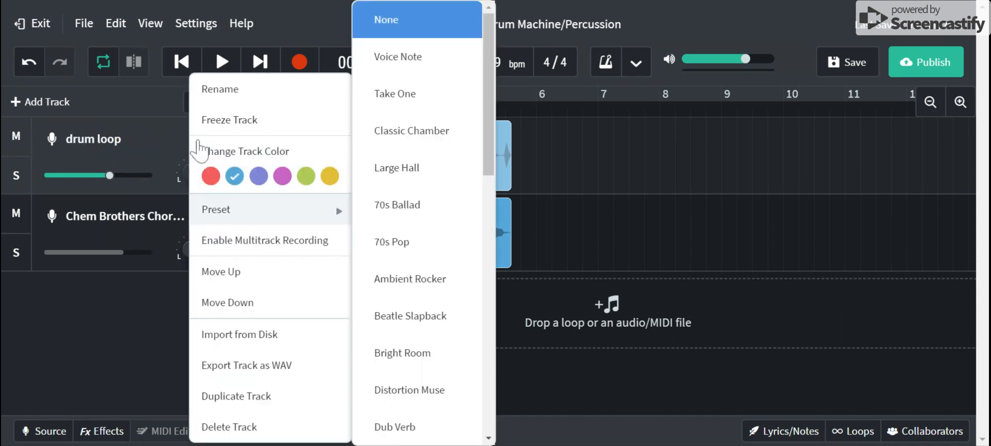
pyautogui.moveTo(296, 217)
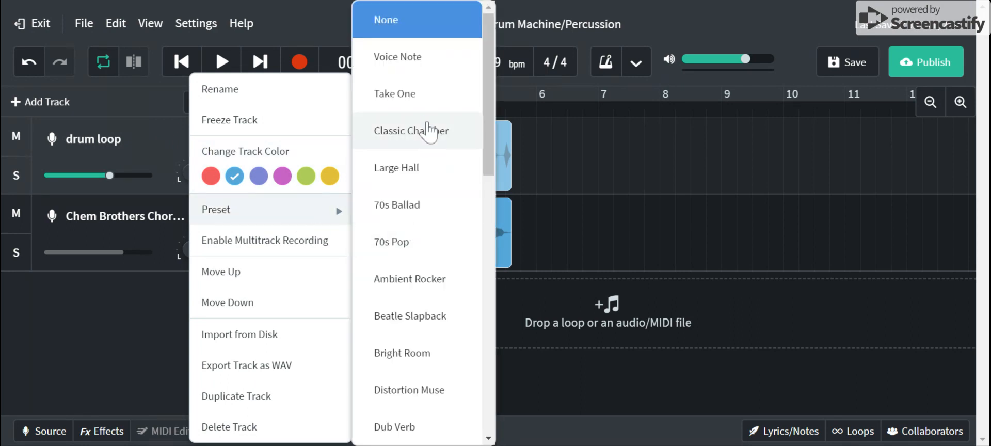
pyautogui.scroll(-3, 415, 250)
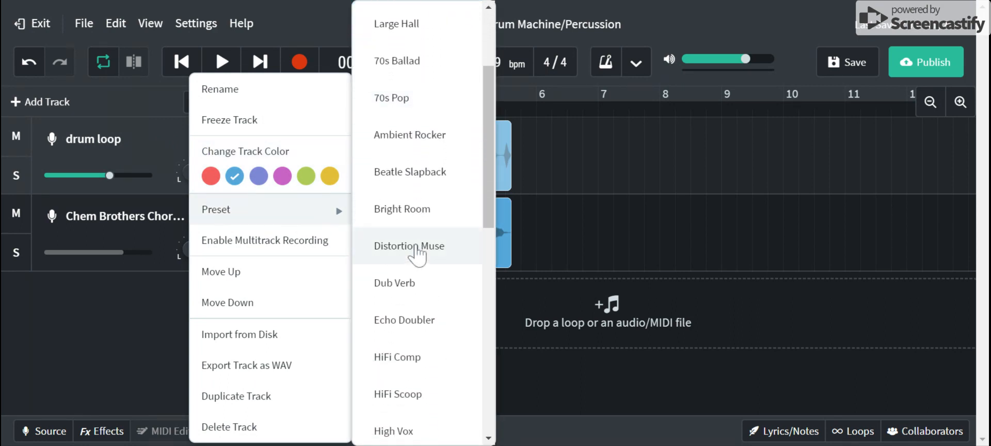
pyautogui.scroll(-3, 408, 366)
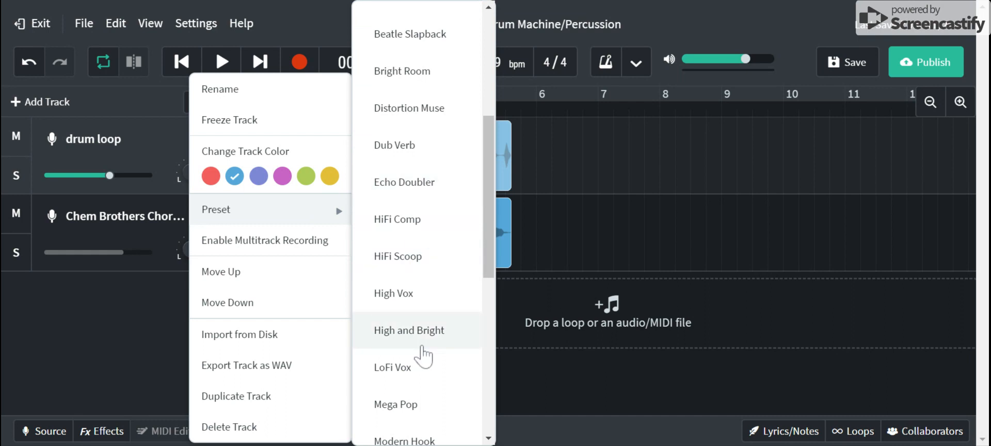
pyautogui.scroll(-3, 420, 257)
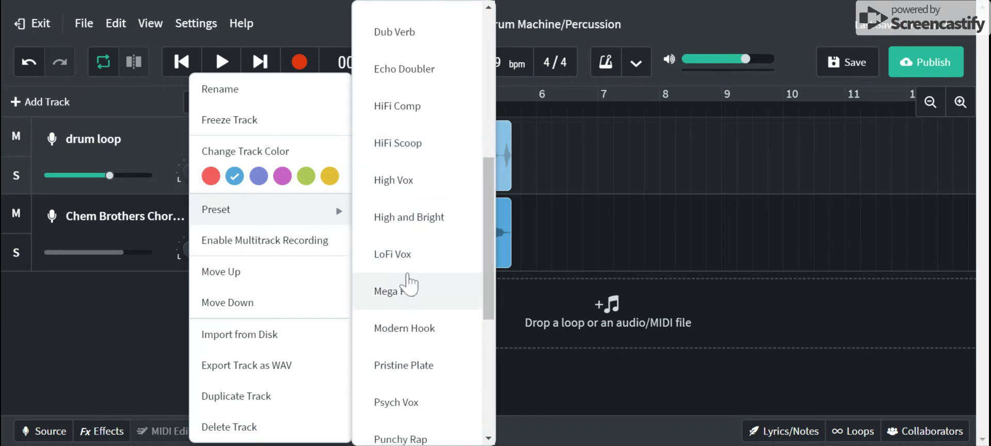
pyautogui.scroll(-3, 397, 258)
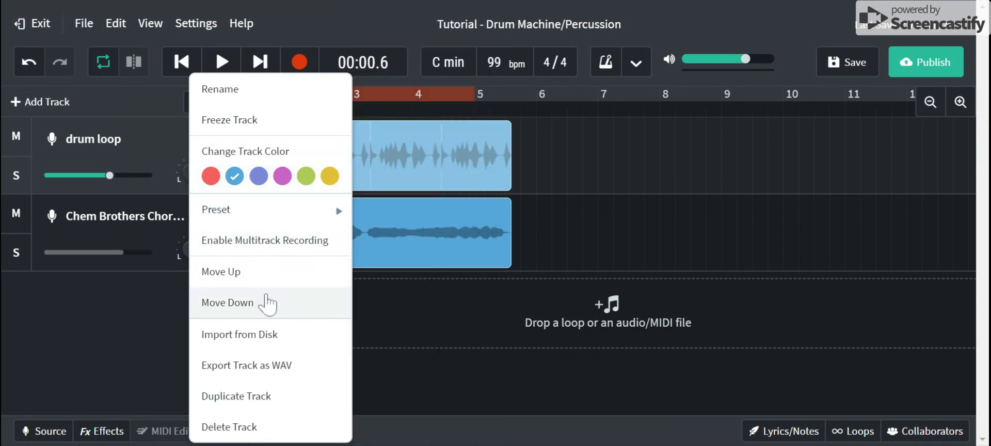
# Duplicate the drum loop track.
pyautogui.click(37, 150)
pyautogui.moveTo(36, 150); pyautogui.dragTo(123, 190)
pyautogui.click(361, 387)
pyautogui.click(279, 336)
pyautogui.click(228, 353)
pyautogui.click(263, 336)
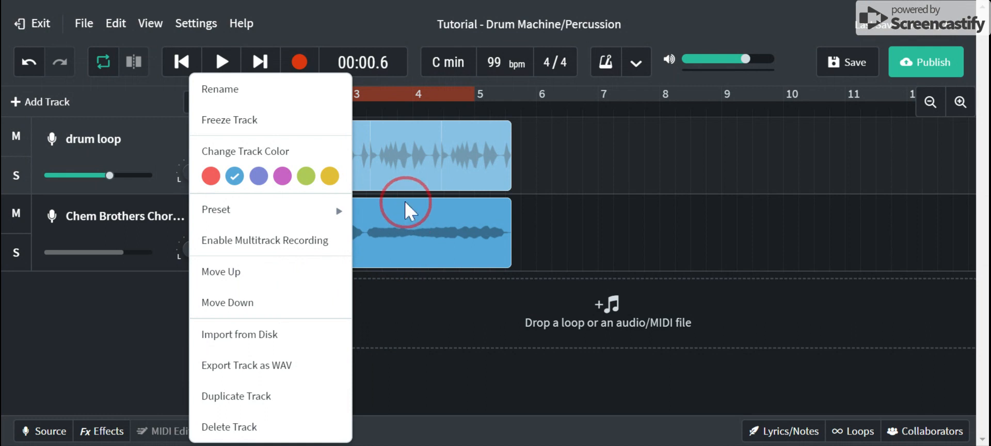
pyautogui.click(231, 408)
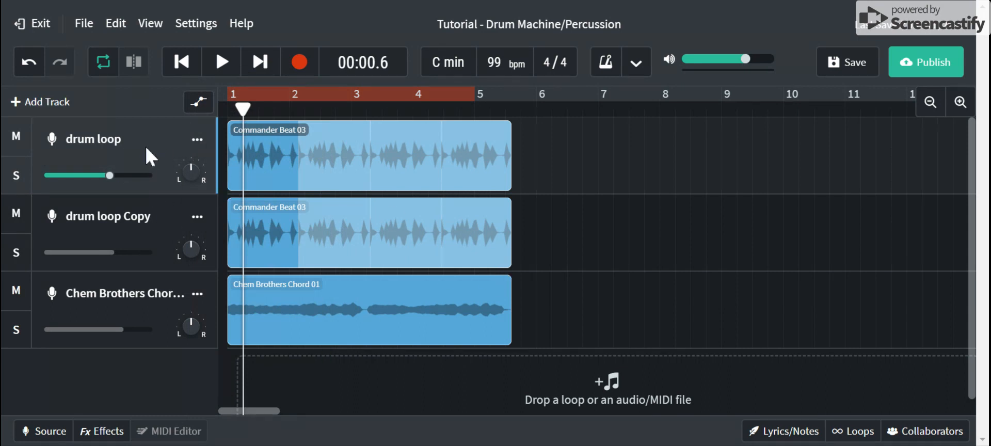
# Apply the Echo Doubler preset to the drum loop track, look over its effects and close the effects view.
pyautogui.click(81, 433)
pyautogui.click(120, 230)
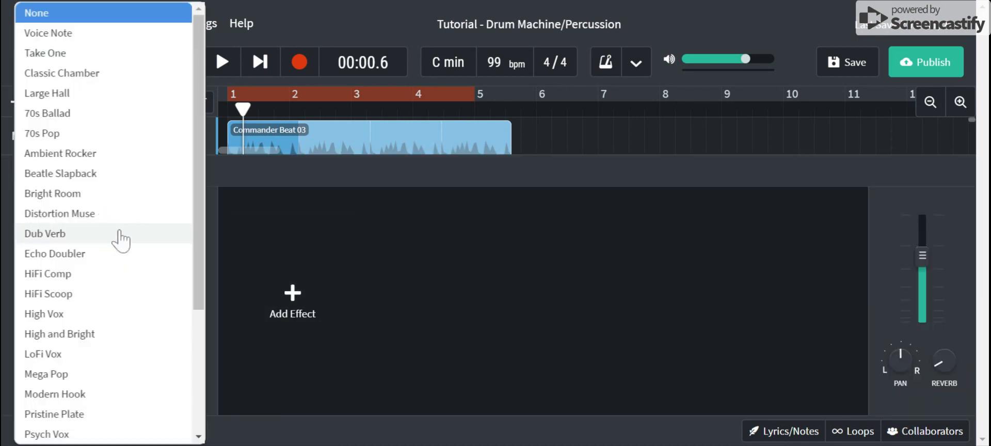
pyautogui.click(92, 260)
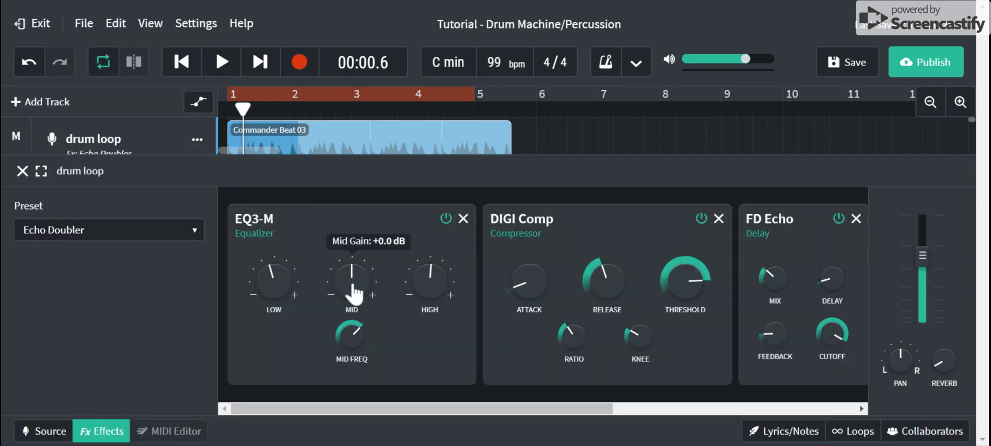
pyautogui.hscroll(5, 586, 305)
pyautogui.hscroll(-5, 586, 305)
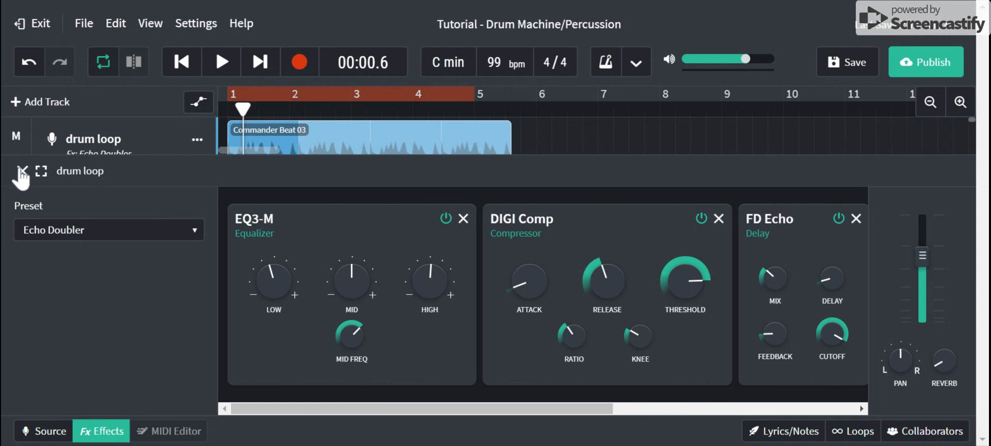
pyautogui.click(22, 170)
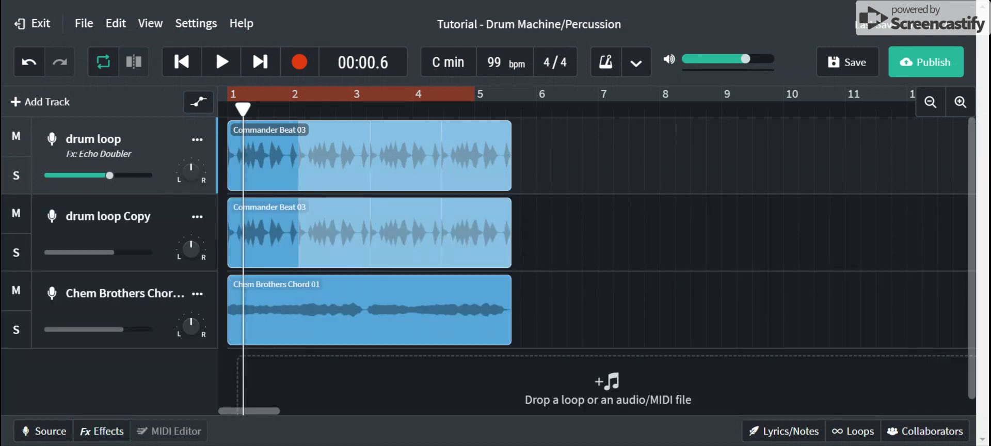
# Delete the drum loop Copy track and duplicate the drum loop track with its Echo Doubler effect.
pyautogui.click(197, 216)
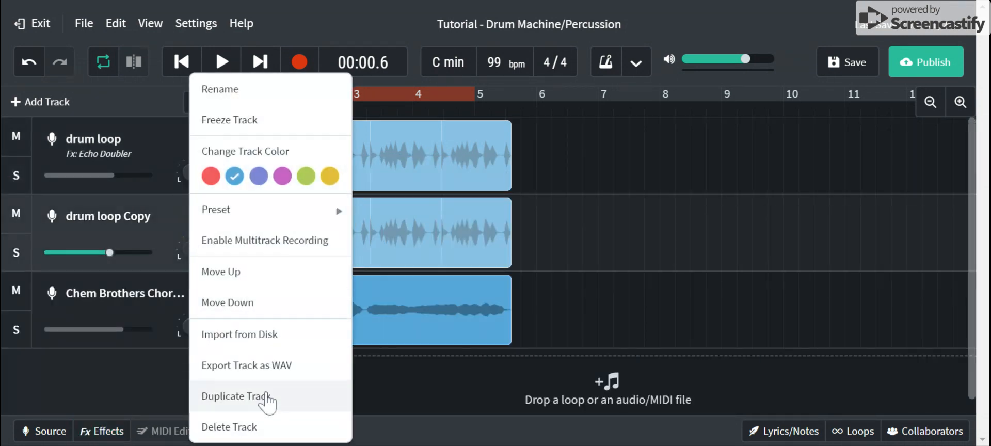
pyautogui.click(253, 437)
pyautogui.click(199, 145)
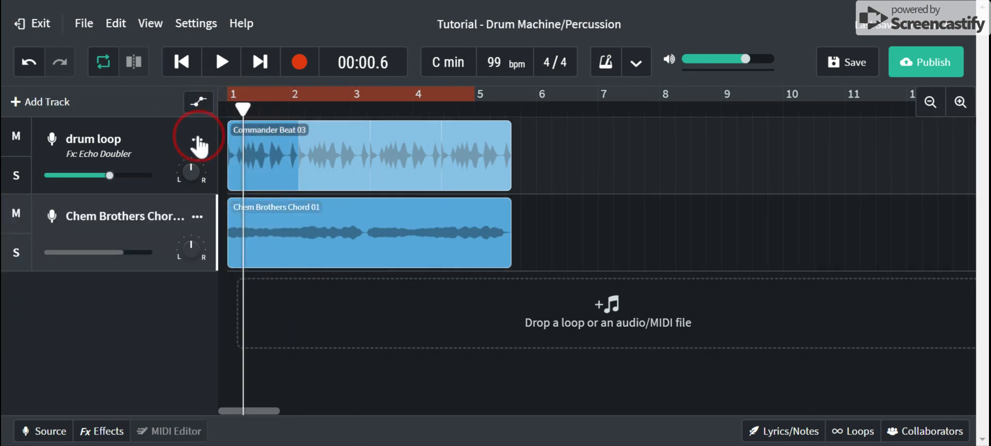
pyautogui.click(247, 396)
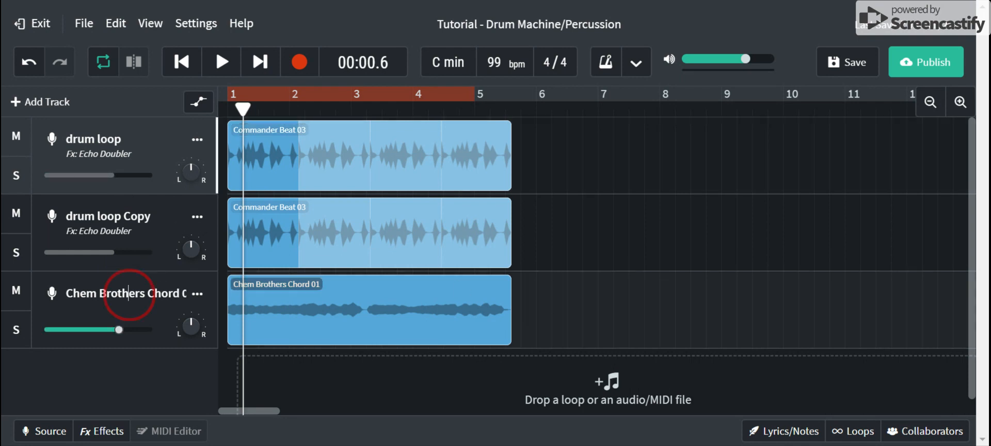
# Open the Chem Brothers Chord track's name for editing.
pyautogui.click(128, 293)
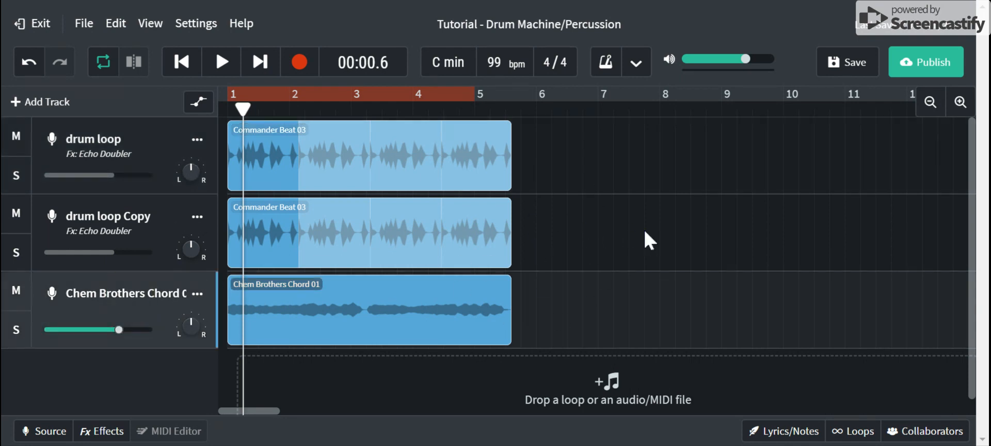
pyautogui.scroll(-1, 640, 268)
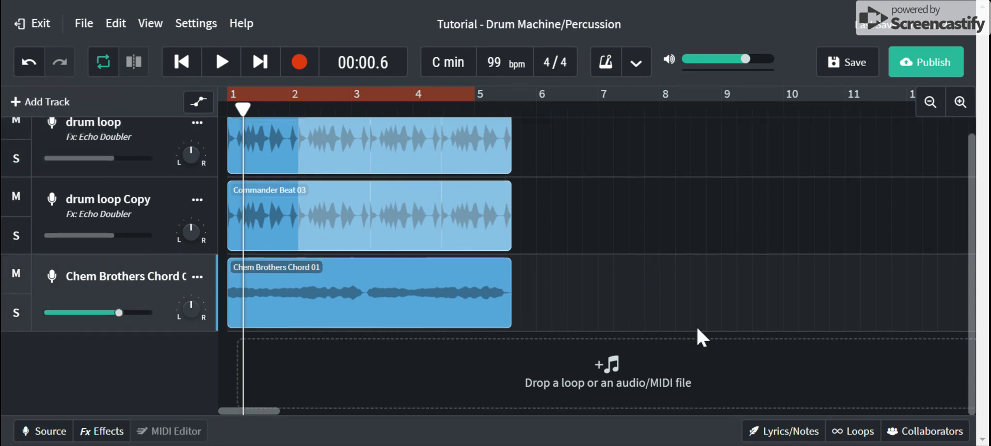